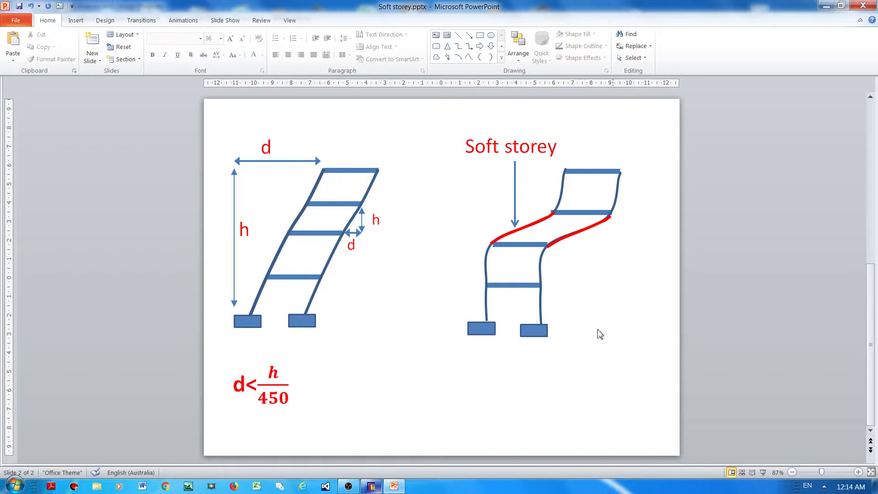
# Review the slides on the storey drift check settings, the h/450 drift limit and the soft storey diagram.
pyautogui.click(874, 131)
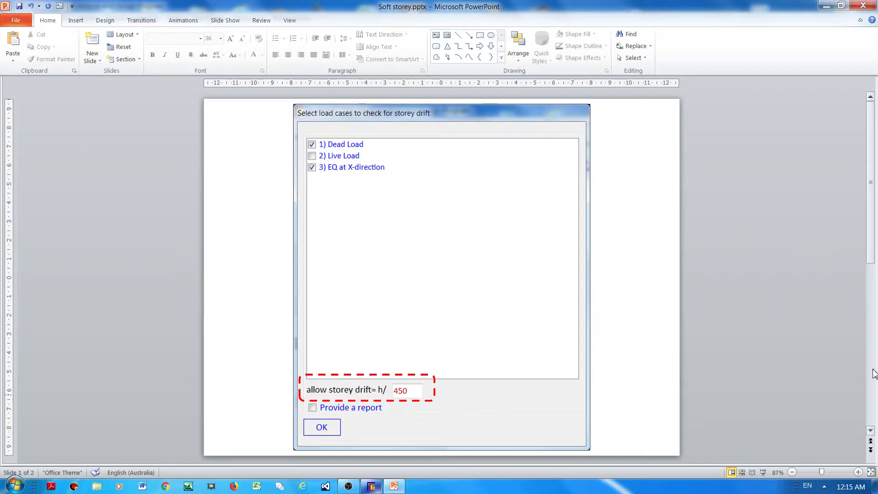
pyautogui.scroll(-1, 874, 372)
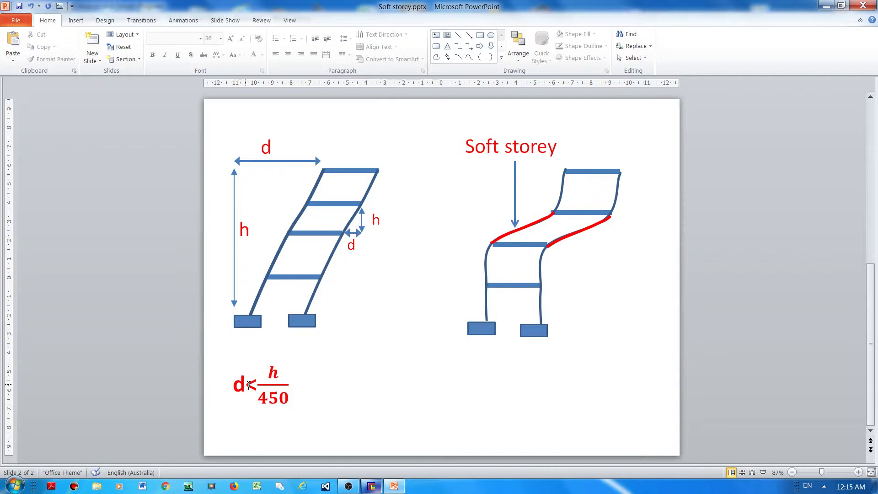
pyautogui.click(250, 386)
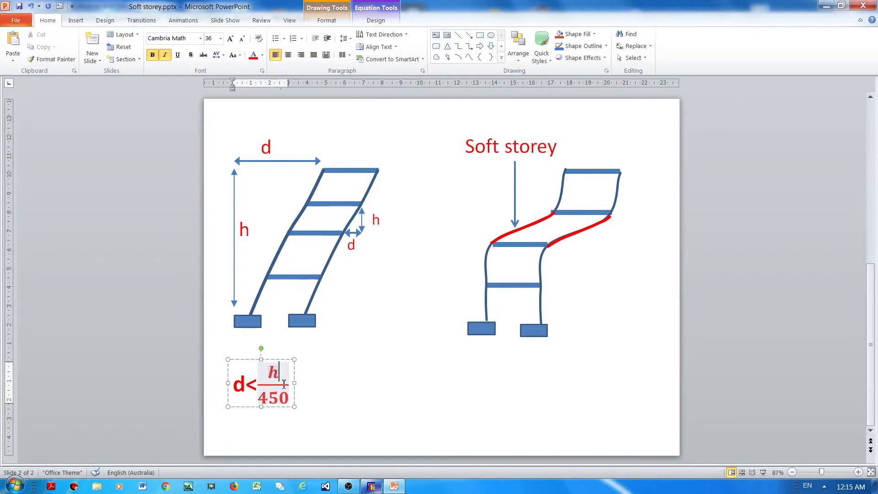
pyautogui.click(316, 404)
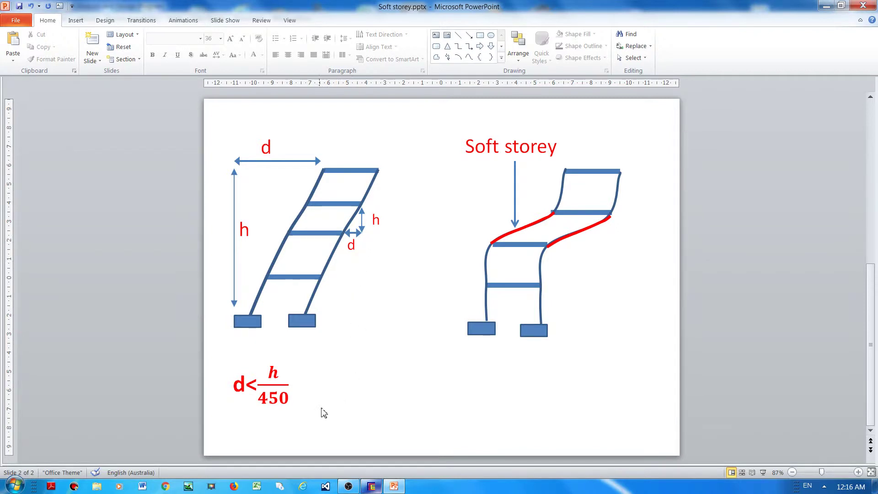
pyautogui.click(271, 382)
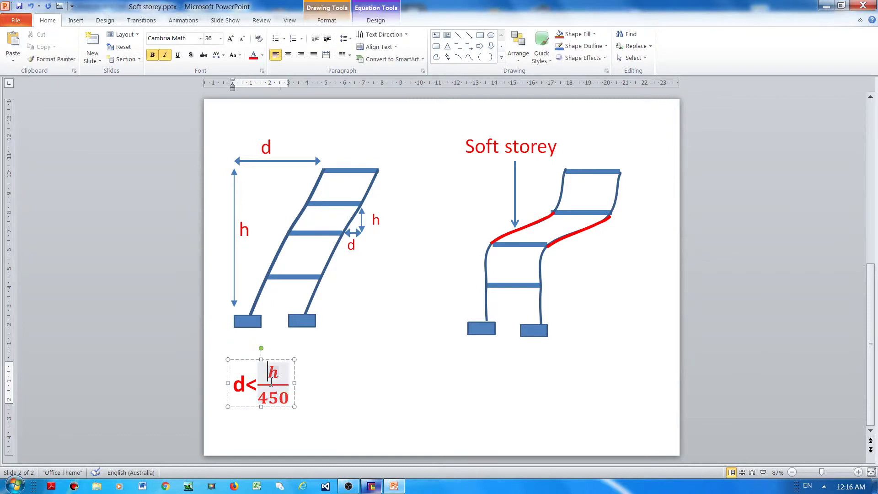
pyautogui.click(310, 395)
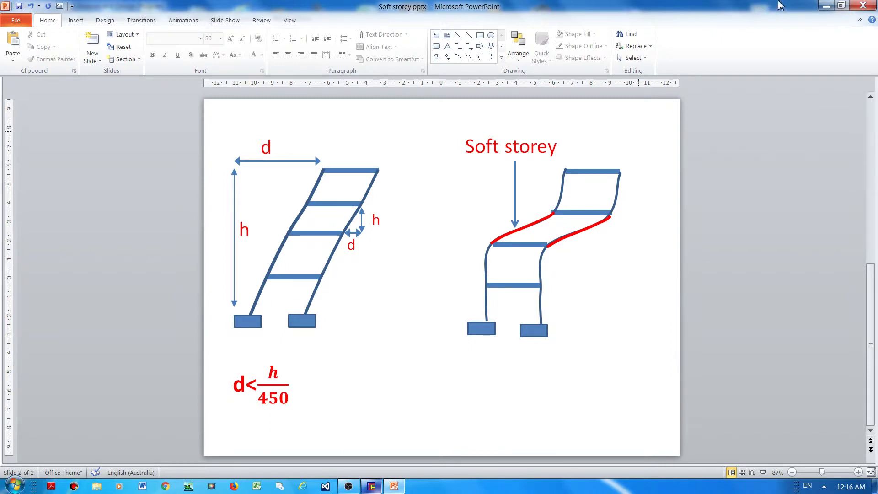
# Switch to FrameCE and run the linear elastic analysis on the multi-storey frame model.
pyautogui.click(826, 5)
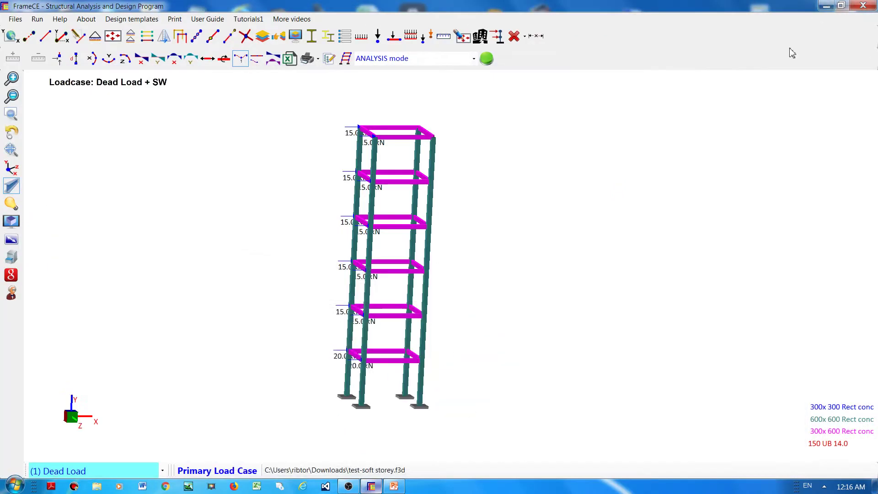
pyautogui.click(488, 60)
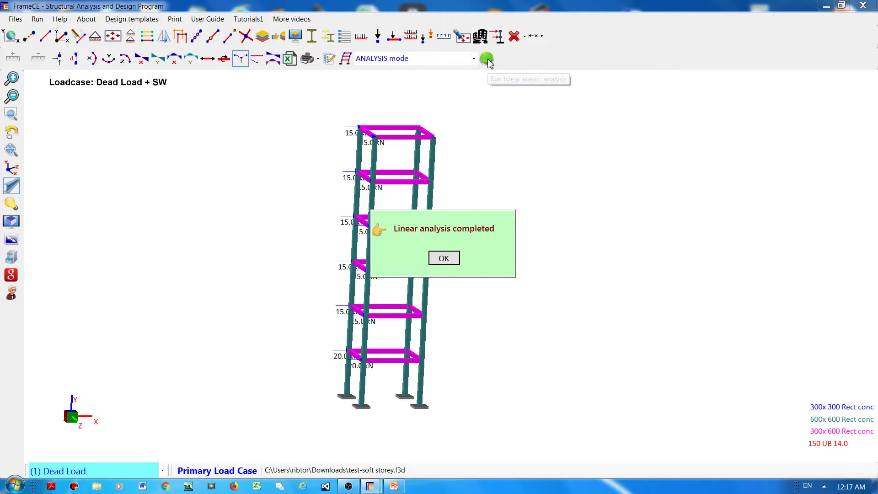
pyautogui.click(443, 259)
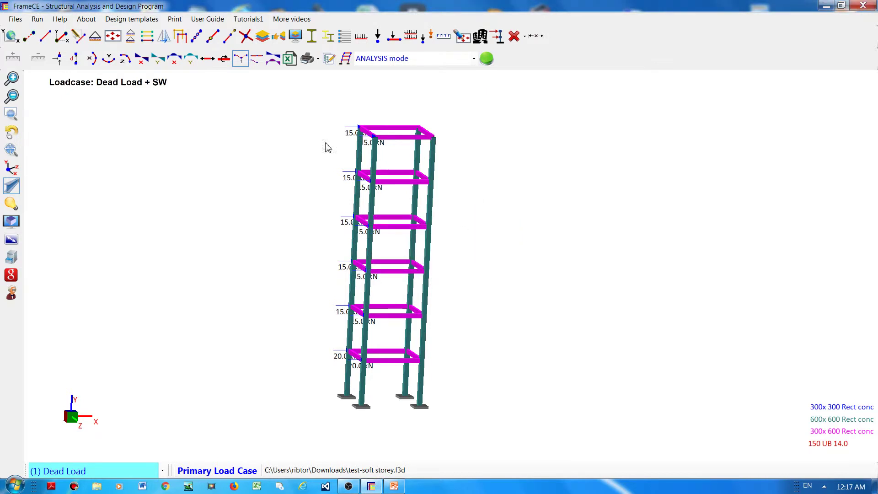
# Check storey drift for Dead Load and EQ at X-direction with an allowable drift of h/450, and produce a report.
pyautogui.click(346, 60)
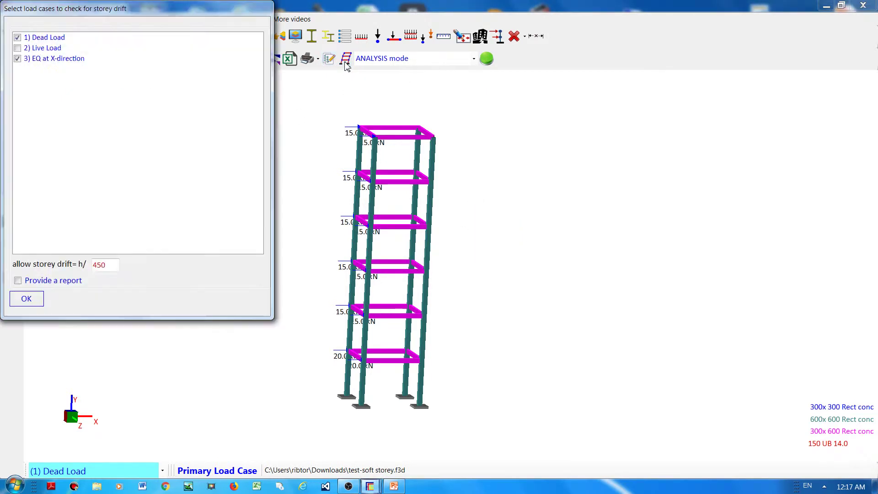
pyautogui.click(29, 282)
pyautogui.click(27, 299)
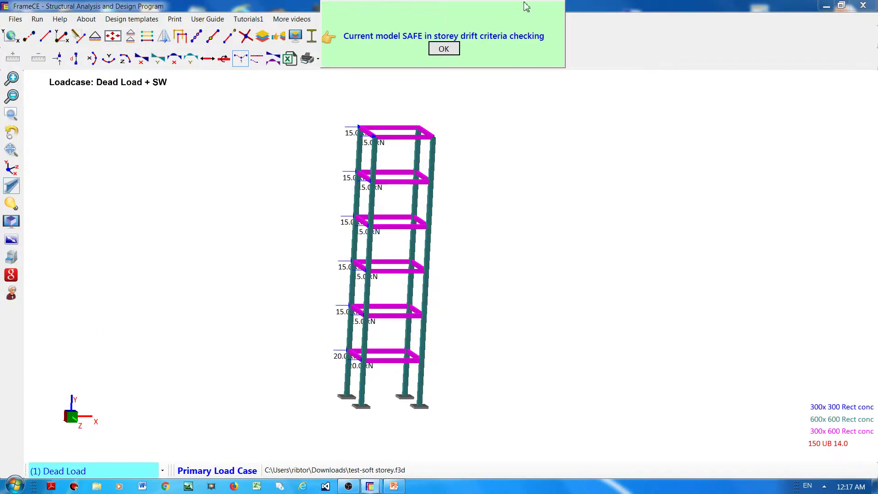
pyautogui.click(443, 49)
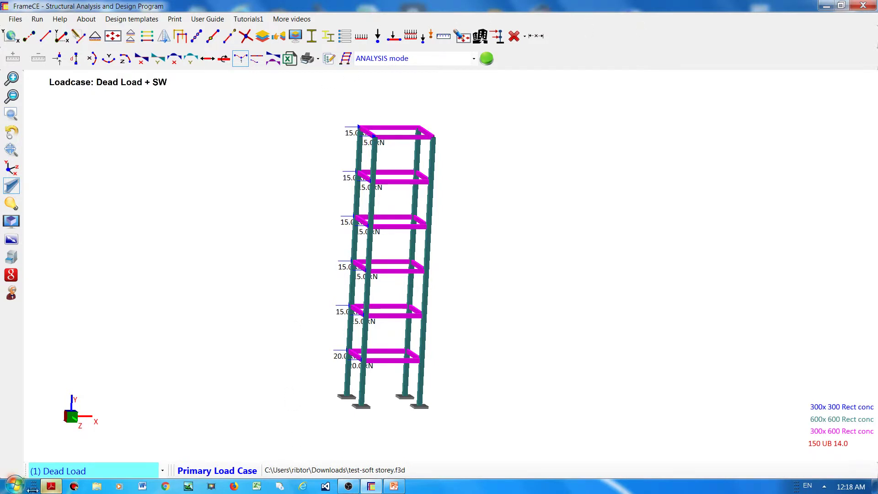
# Examine the analysis result and each column's storey drift in the storeydrift.pdf report, and close the report.
pyautogui.click(51, 486)
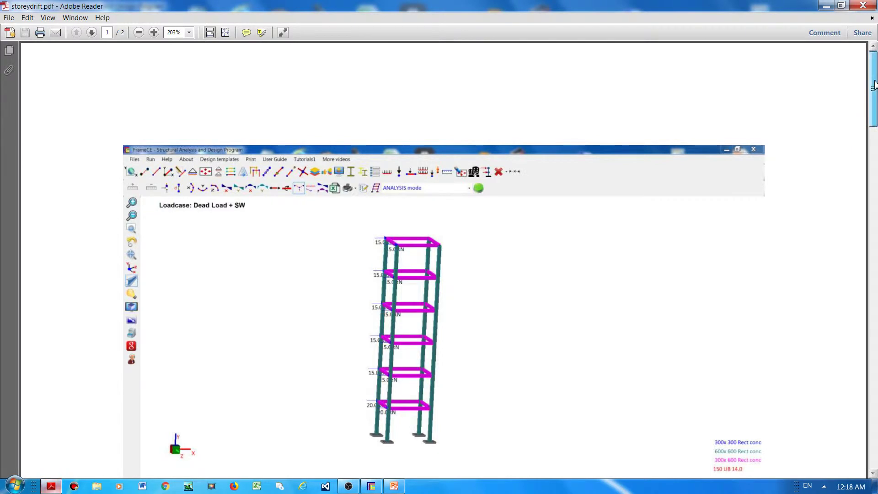
pyautogui.click(139, 33)
pyautogui.click(139, 33)
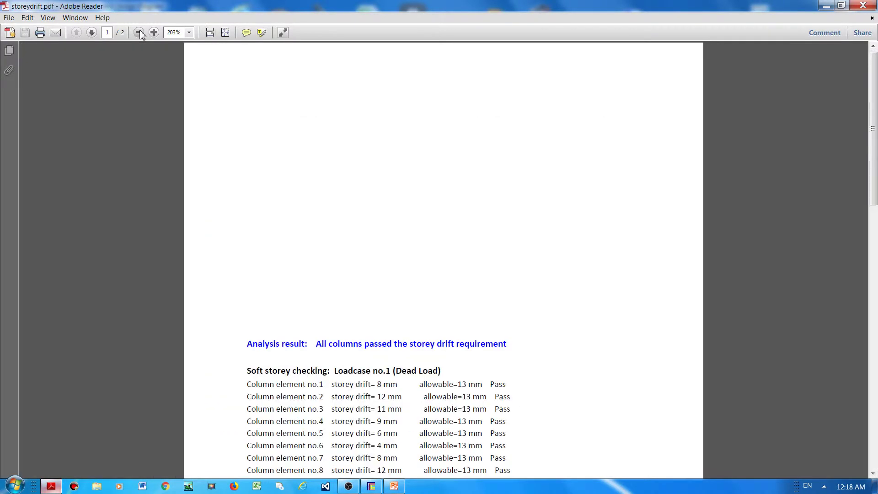
pyautogui.scroll(-2, 124, 43)
pyautogui.scroll(-1, 876, 174)
pyautogui.moveTo(876, 173)
pyautogui.mouseDown()
pyautogui.moveTo(876, 279)
pyautogui.moveTo(875, 130)
pyautogui.moveTo(875, 184)
pyautogui.mouseUp()
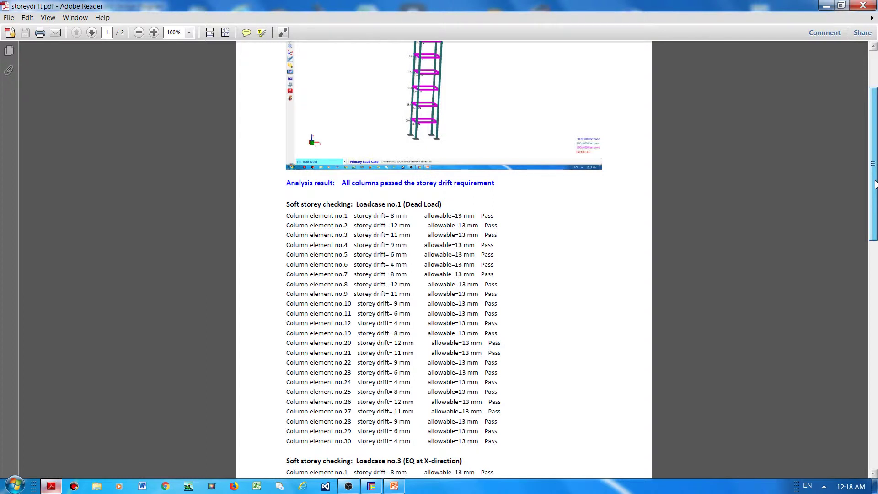
pyautogui.moveTo(876, 184); pyautogui.dragTo(872, 235)
pyautogui.click(864, 6)
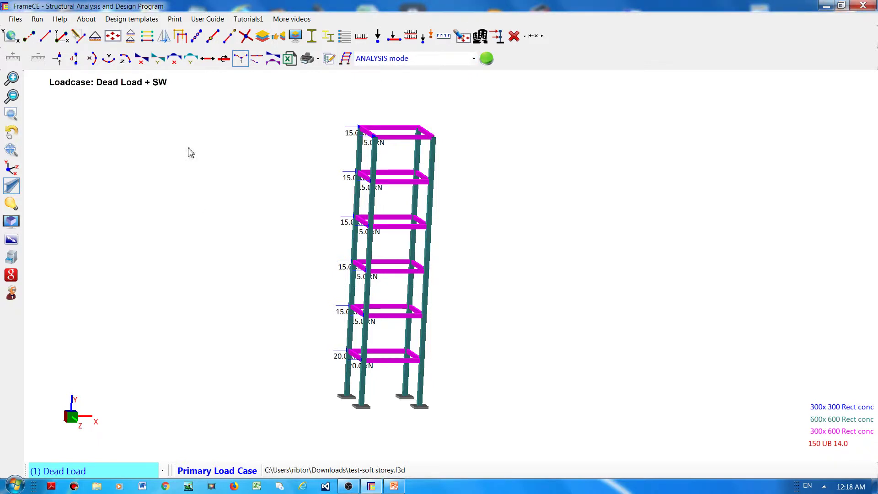
# Set the allowable storey drift to h/550 and rerun the check for Dead Load and EQ at X-direction with a report.
pyautogui.click(346, 59)
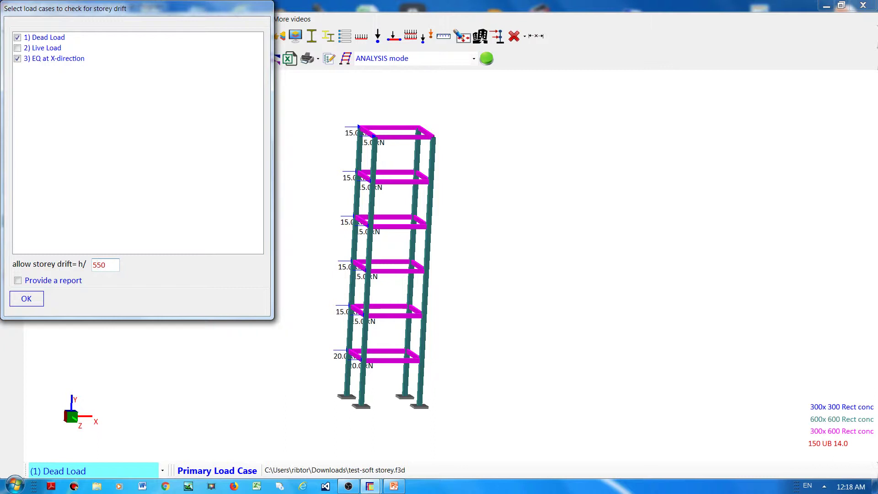
pyautogui.click(44, 282)
pyautogui.click(27, 299)
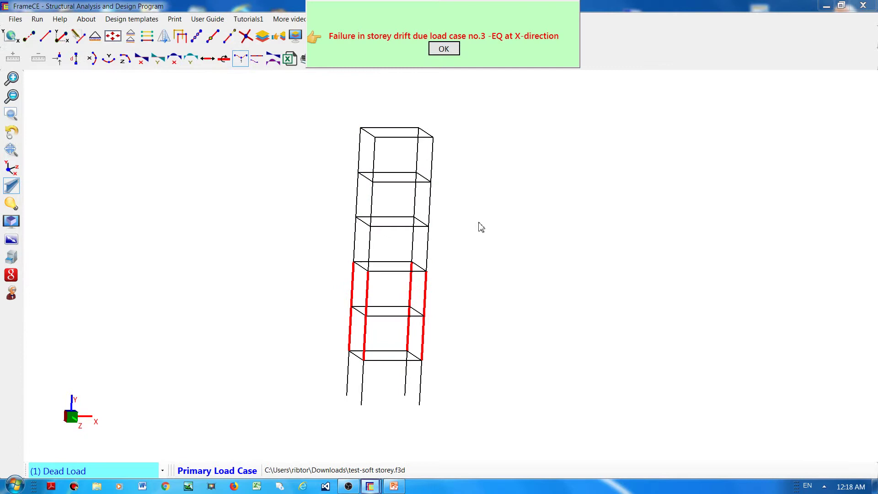
pyautogui.click(442, 48)
pyautogui.click(442, 49)
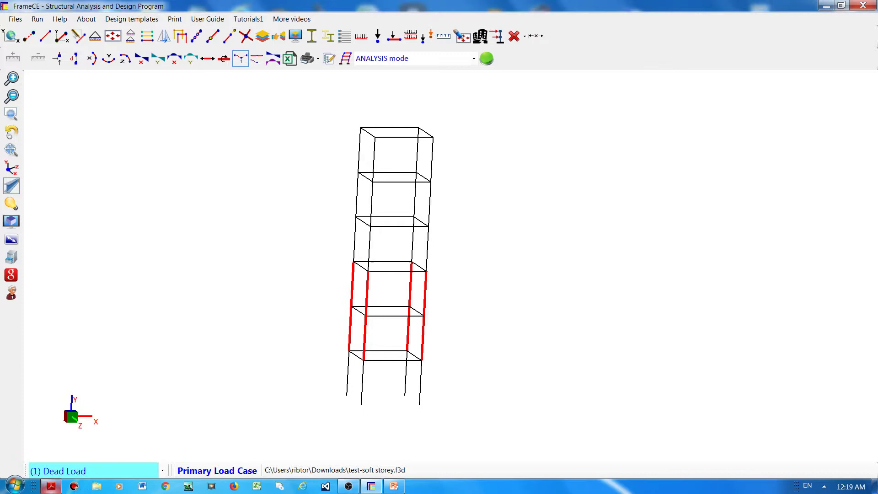
# Examine the new storeydrift.pdf report, comparing the column drift results with the highlighted members in the model image, and close it.
pyautogui.click(51, 486)
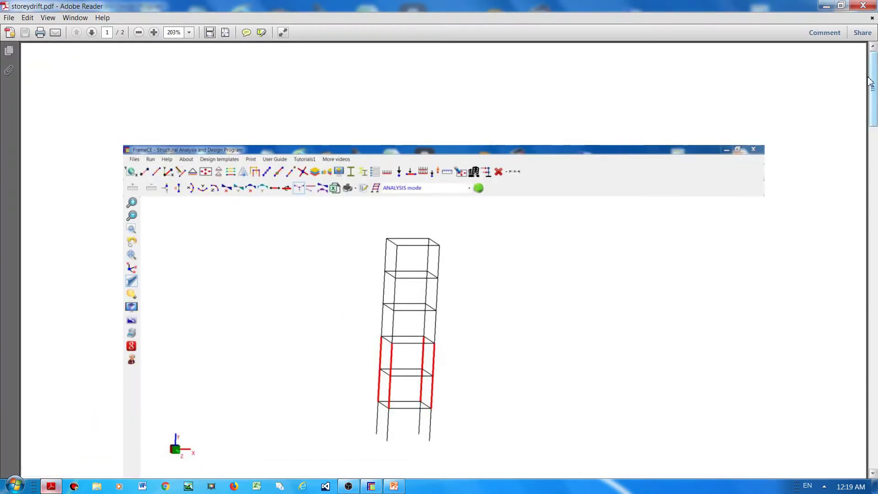
pyautogui.moveTo(874, 86); pyautogui.dragTo(874, 141)
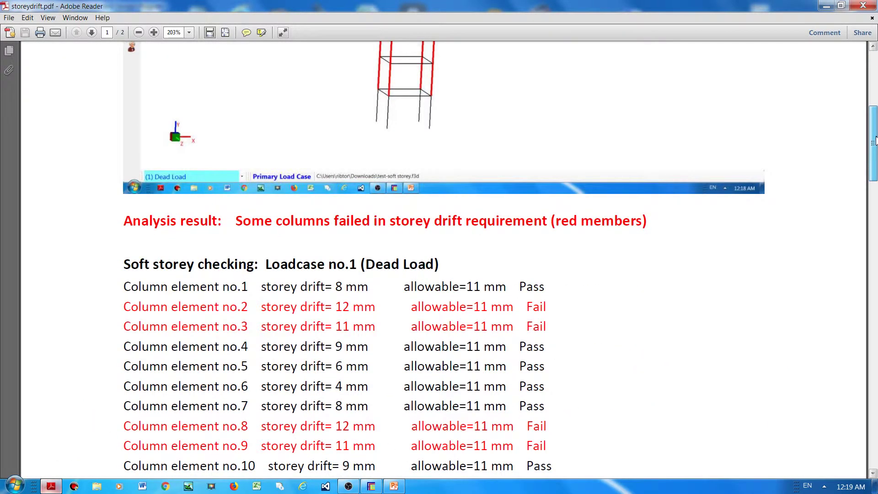
pyautogui.click(139, 32)
pyautogui.click(139, 32)
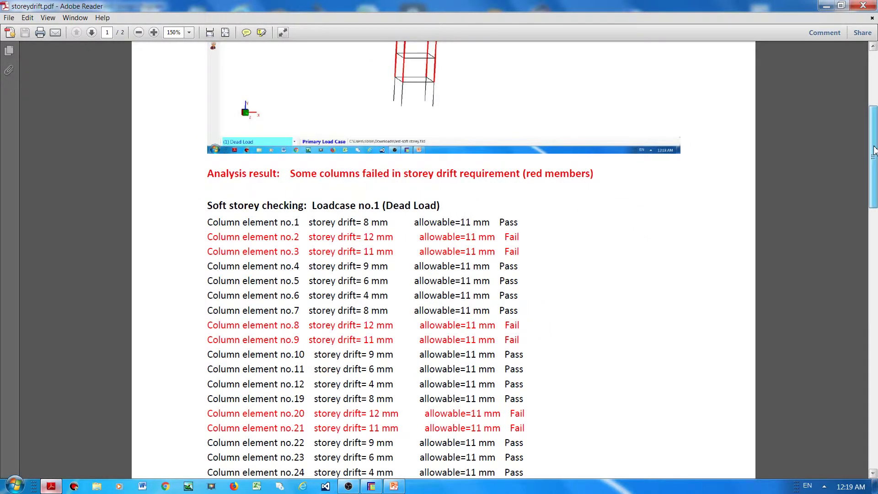
pyautogui.moveTo(874, 150)
pyautogui.mouseDown()
pyautogui.moveTo(874, 169)
pyautogui.moveTo(873, 129)
pyautogui.moveTo(872, 142)
pyautogui.mouseUp()
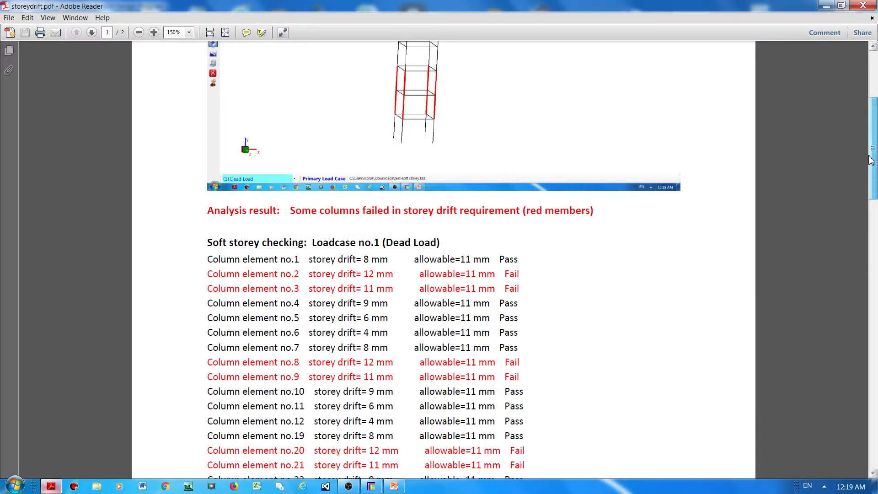
pyautogui.scroll(-5, 869, 173)
pyautogui.scroll(1, 875, 146)
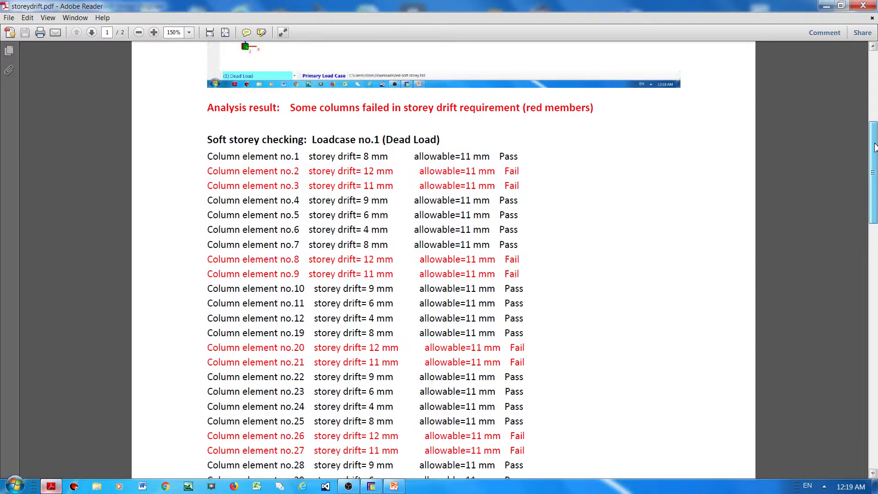
pyautogui.moveTo(875, 146); pyautogui.dragTo(874, 105)
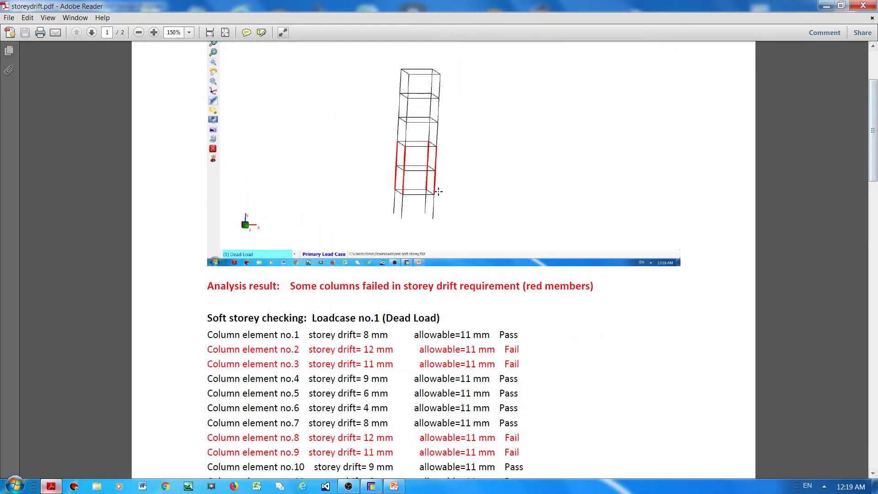
pyautogui.scroll(-6, 405, 166)
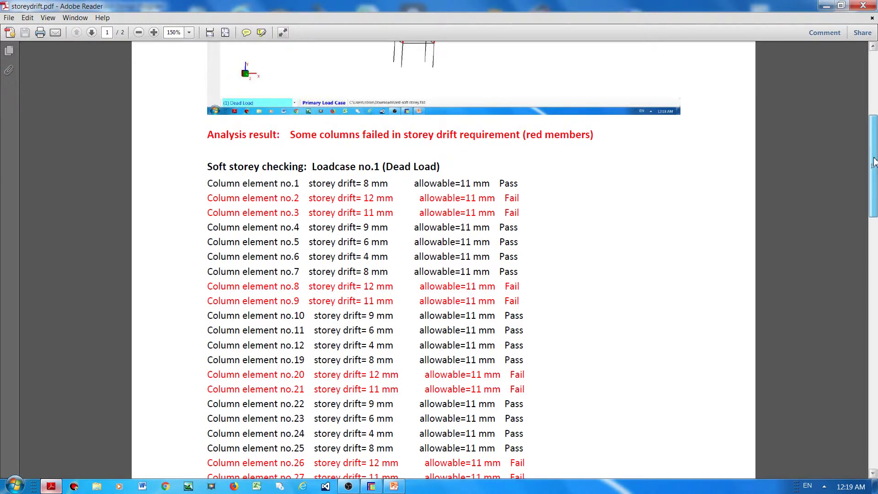
pyautogui.moveTo(874, 161); pyautogui.dragTo(864, 115)
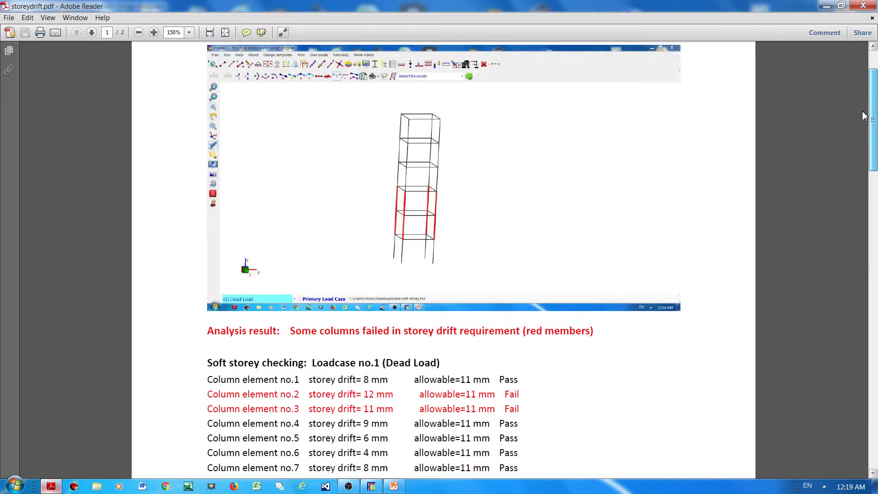
pyautogui.click(872, 8)
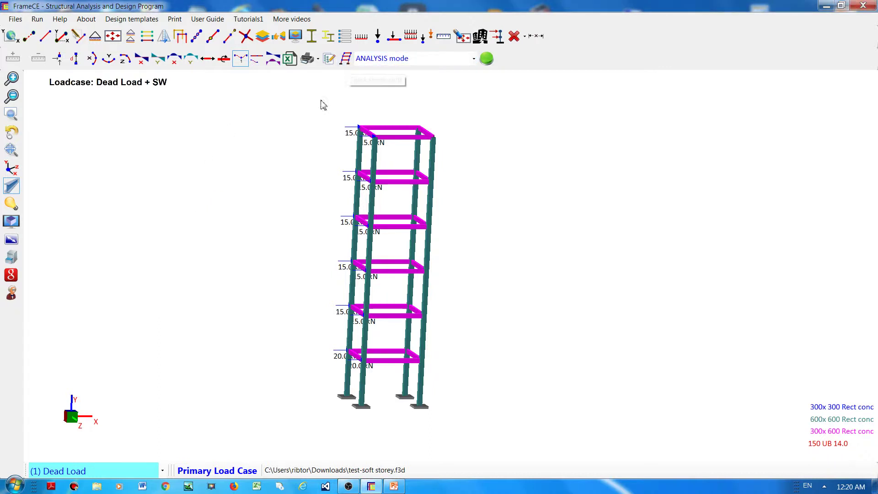
# Set the allowable storey drift to h/450 and rerun the drift check for Dead Load and EQ at X-direction without a report.
pyautogui.click(346, 58)
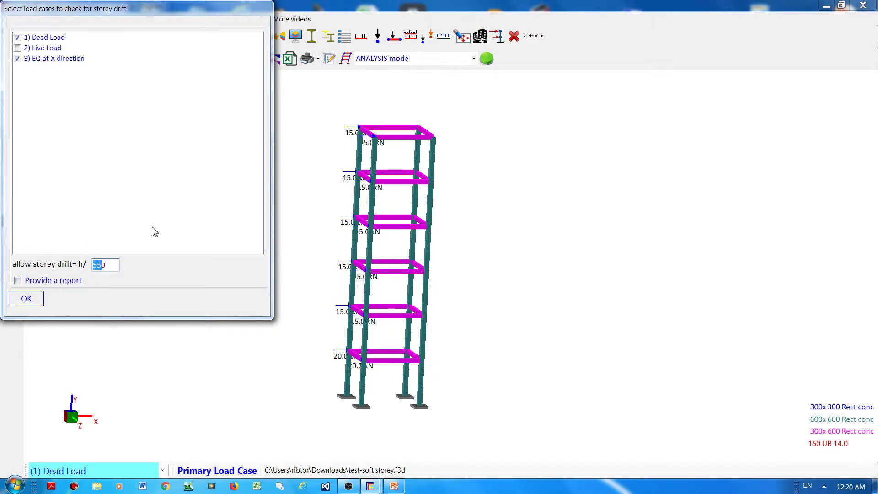
pyautogui.write('45')
pyautogui.click(28, 300)
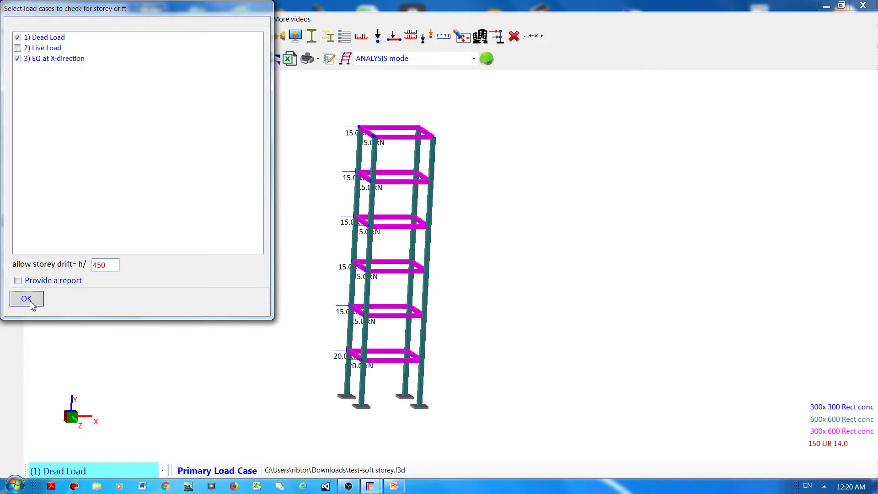
pyautogui.click(443, 49)
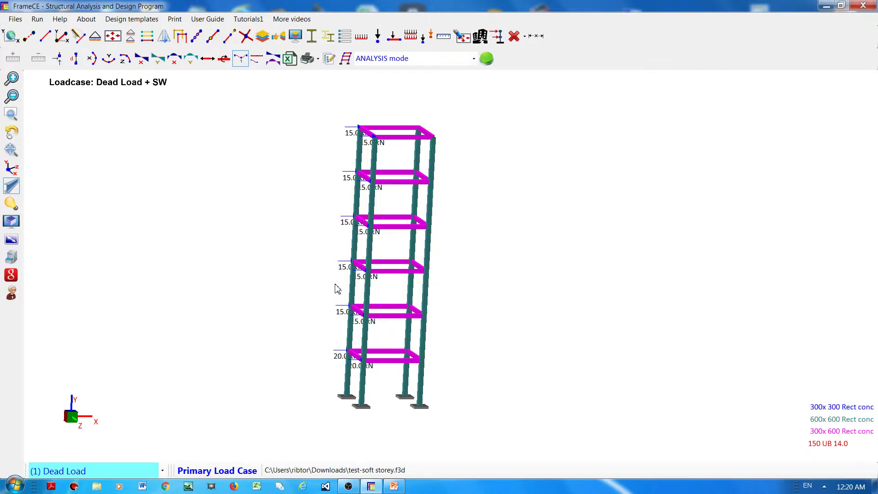
# Change the section of the four third-storey columns to 300x 300 Rect conc.
pyautogui.moveTo(334, 283); pyautogui.dragTo(447, 298)
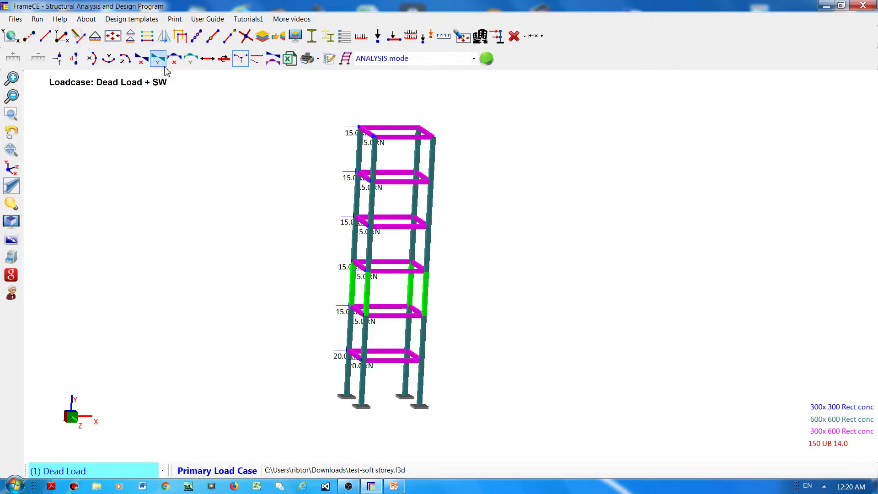
pyautogui.rightClick(104, 178)
pyautogui.click(135, 182)
pyautogui.click(131, 68)
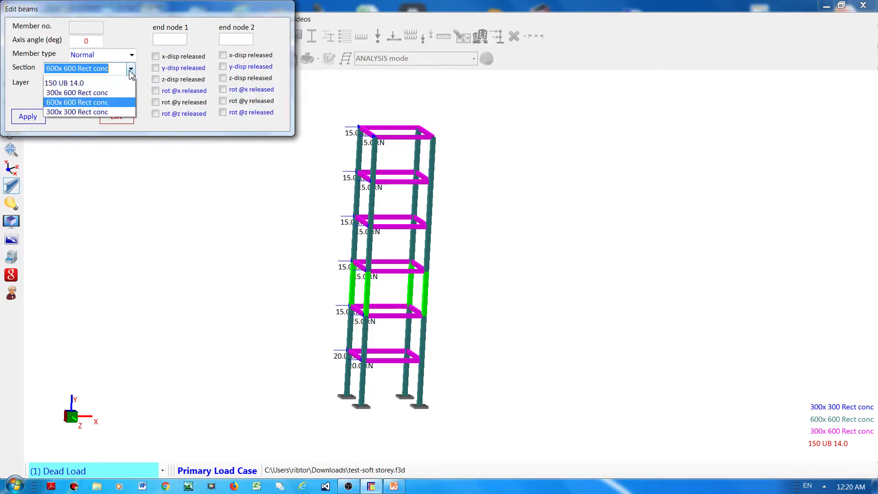
pyautogui.click(76, 120)
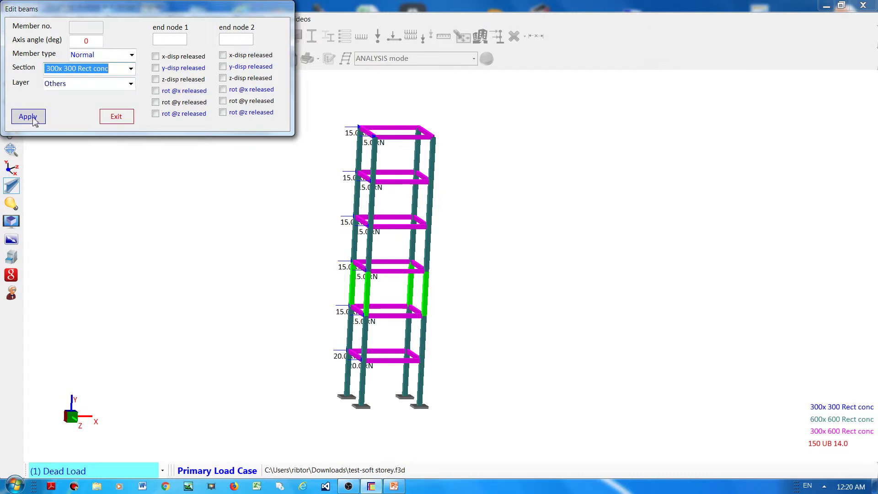
pyautogui.click(28, 116)
pyautogui.click(117, 117)
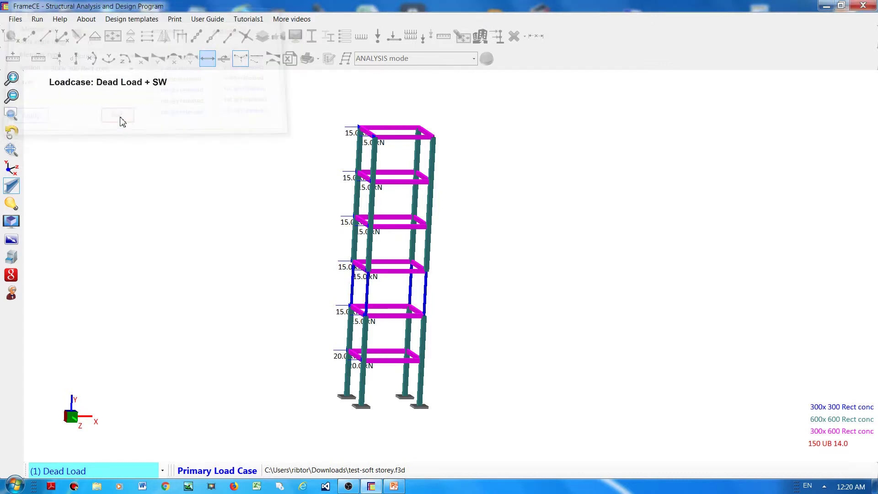
# Run the linear analysis and display the X-displacements for Dead Load on the deformed wireframe of the frame.
pyautogui.click(487, 59)
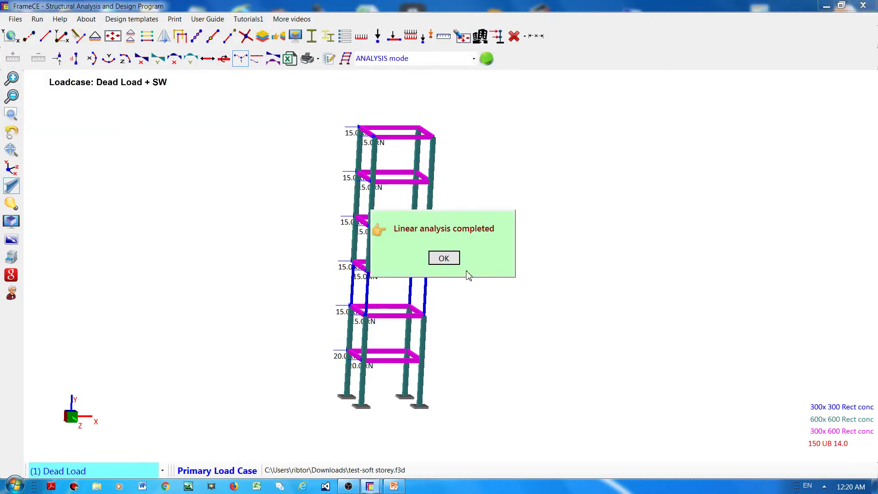
pyautogui.click(443, 259)
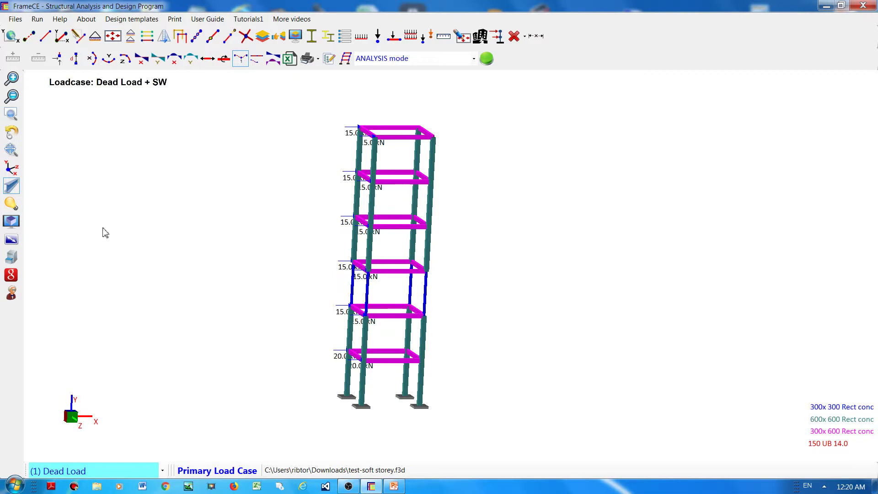
pyautogui.click(92, 63)
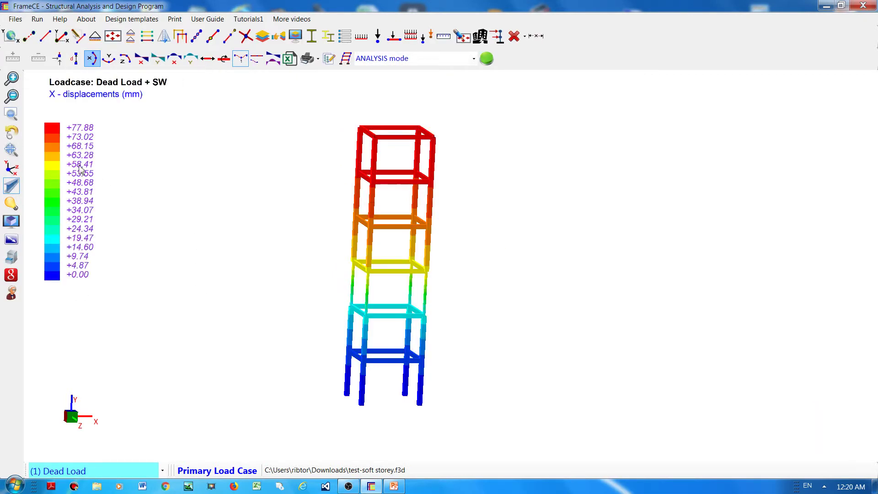
pyautogui.click(12, 186)
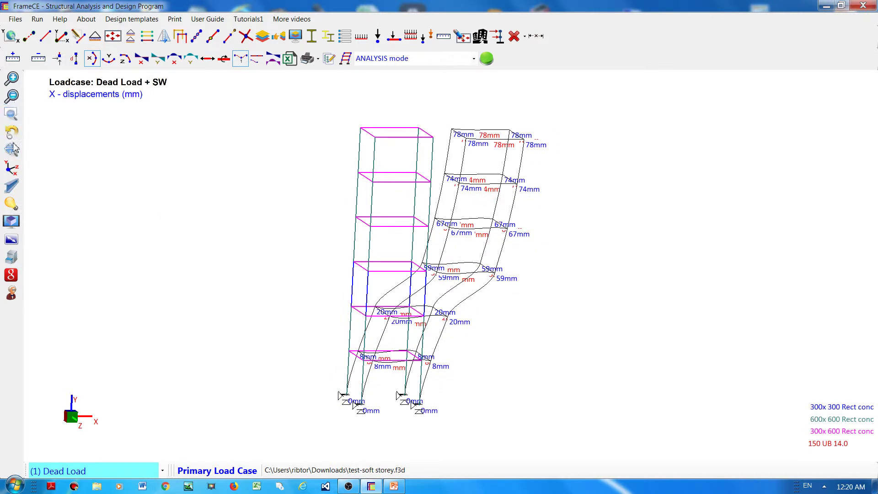
pyautogui.click(206, 309)
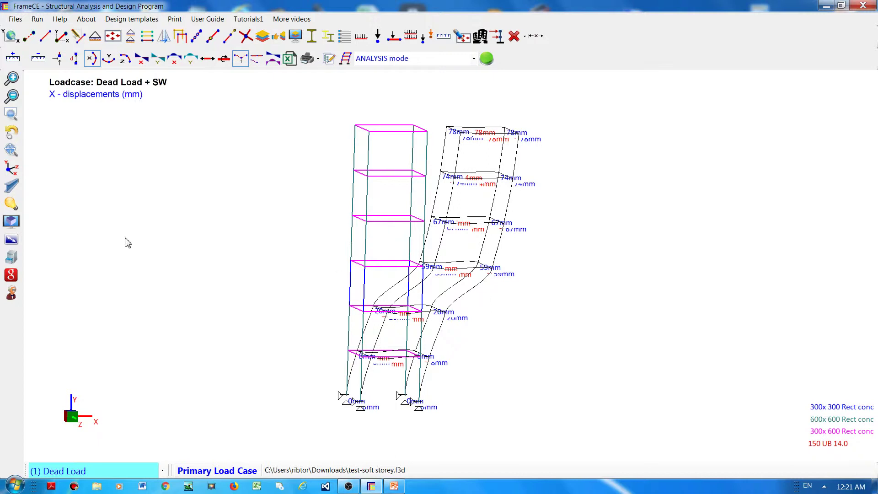
# Check the storey drift for Dead Load and EQ at X-direction with the h/450 limit and a report.
pyautogui.click(346, 58)
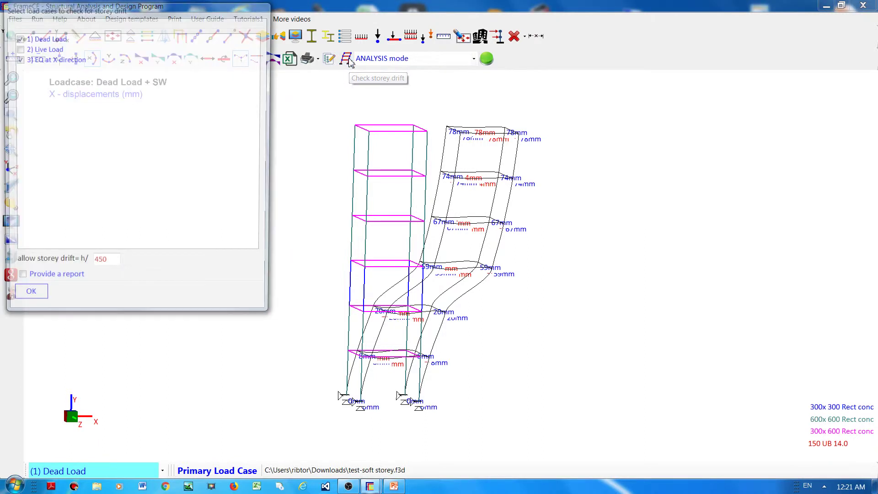
pyautogui.click(30, 299)
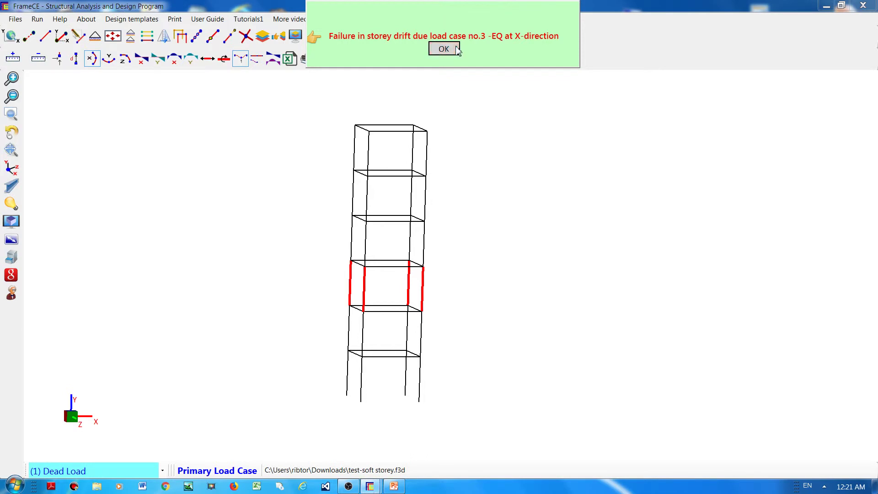
pyautogui.click(443, 48)
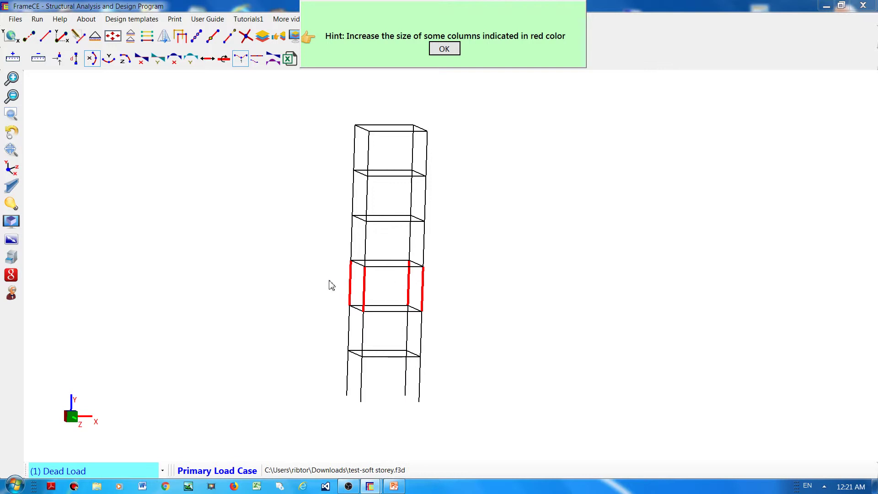
pyautogui.click(444, 49)
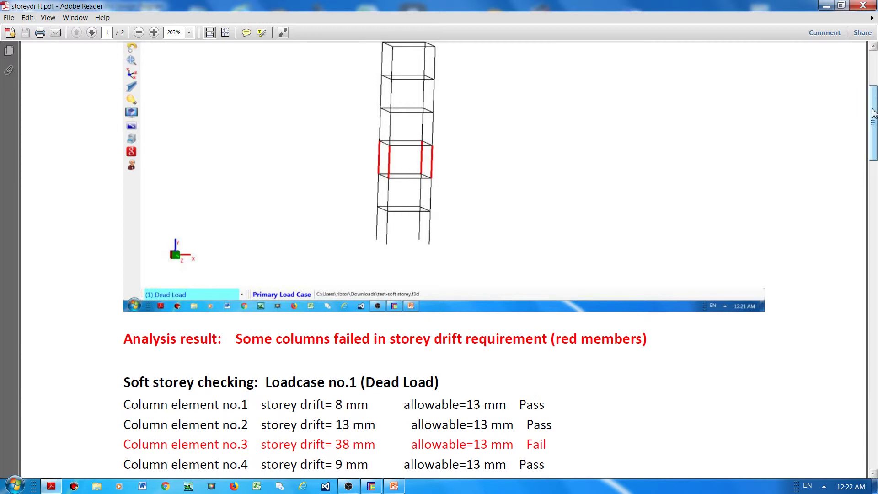
# Examine the storeydrift.pdf report, comparing the failed columns in the drift list with the red members in the model image, and close it.
pyautogui.moveTo(874, 113); pyautogui.dragTo(874, 130)
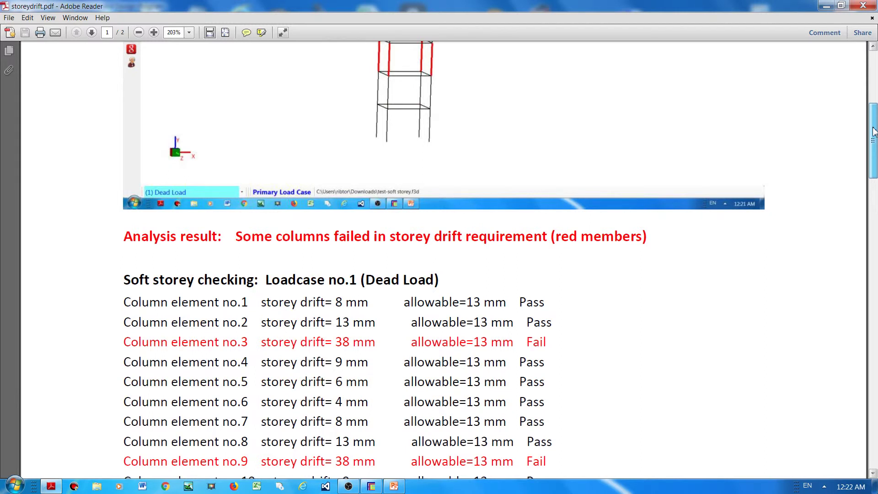
pyautogui.moveTo(874, 131); pyautogui.dragTo(874, 120)
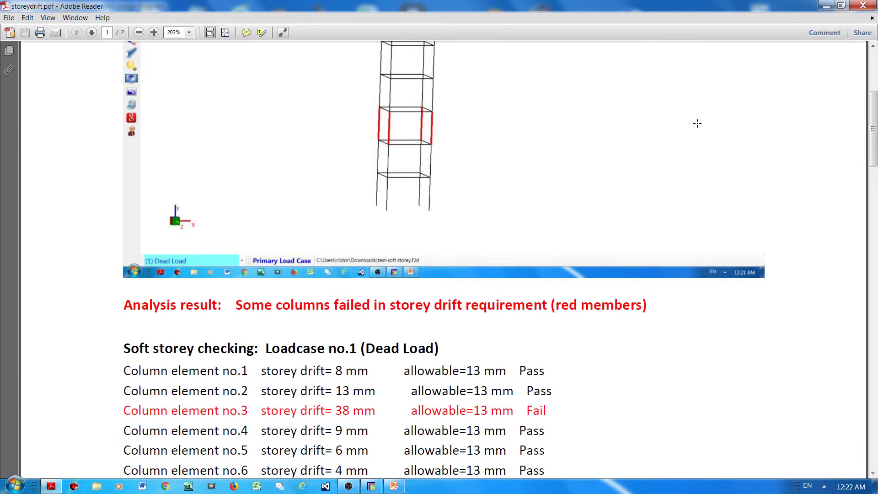
pyautogui.moveTo(874, 114); pyautogui.dragTo(875, 150)
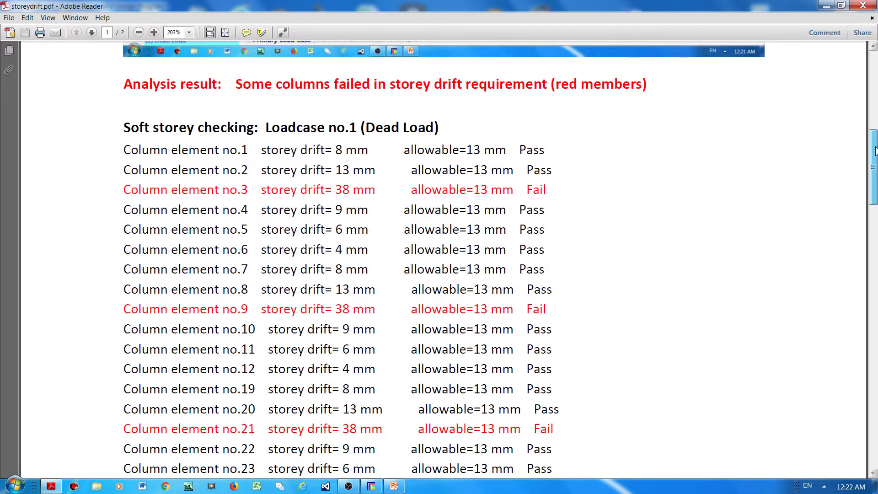
pyautogui.click(139, 33)
pyautogui.moveTo(874, 236); pyautogui.dragTo(874, 189)
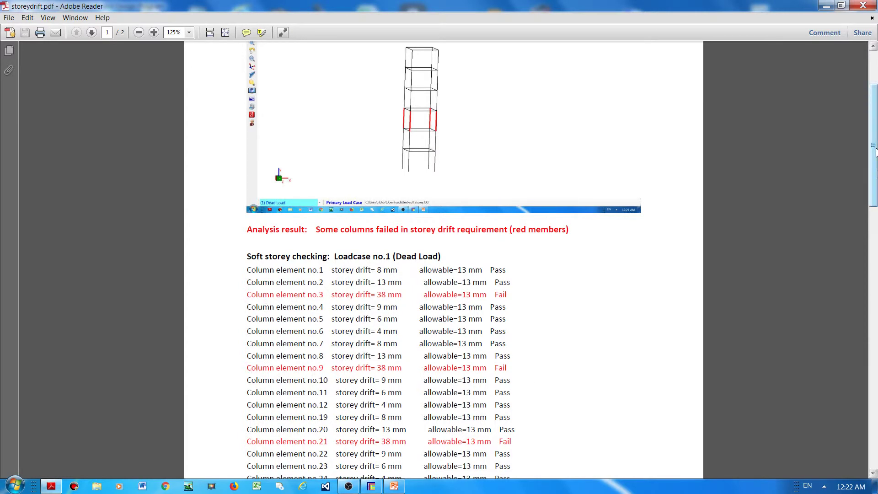
pyautogui.scroll(-5, 874, 265)
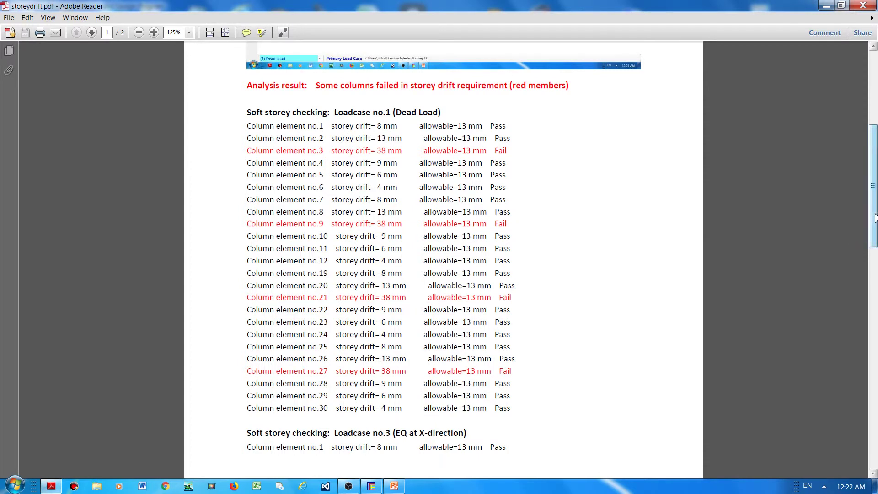
pyautogui.scroll(3, 854, 253)
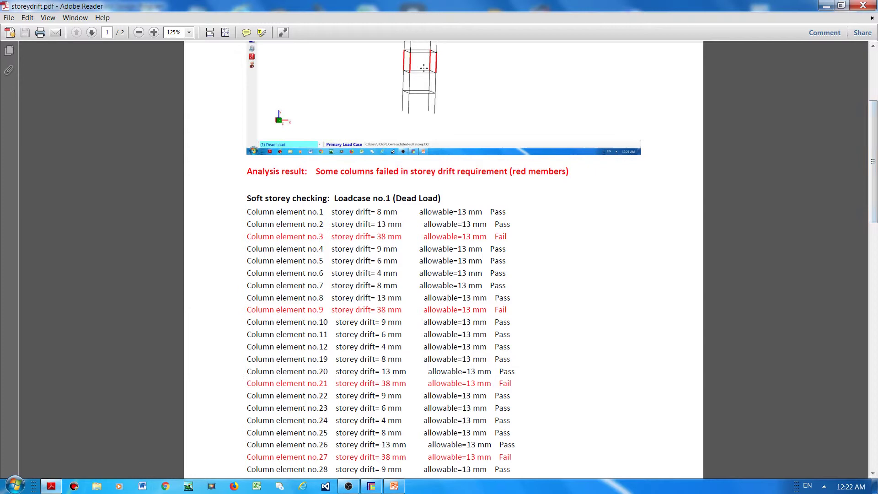
pyautogui.moveTo(872, 169)
pyautogui.mouseDown()
pyautogui.moveTo(868, 319)
pyautogui.moveTo(876, 157)
pyautogui.mouseUp()
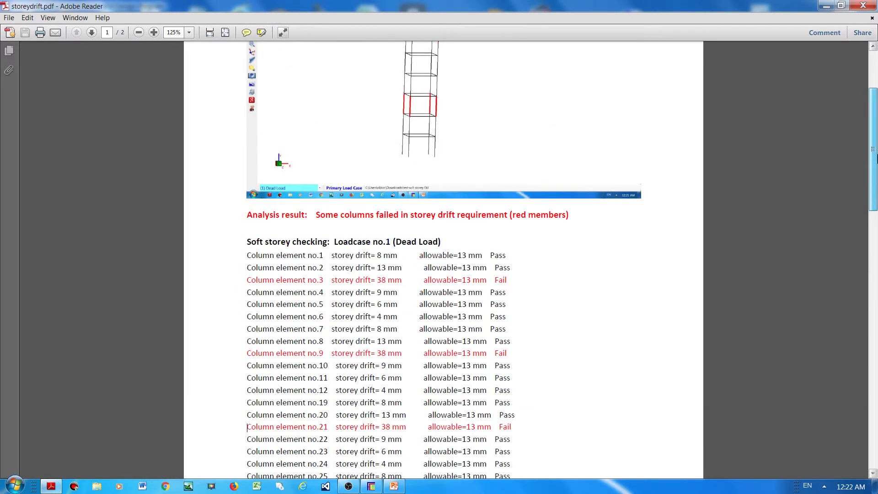
pyautogui.click(873, 6)
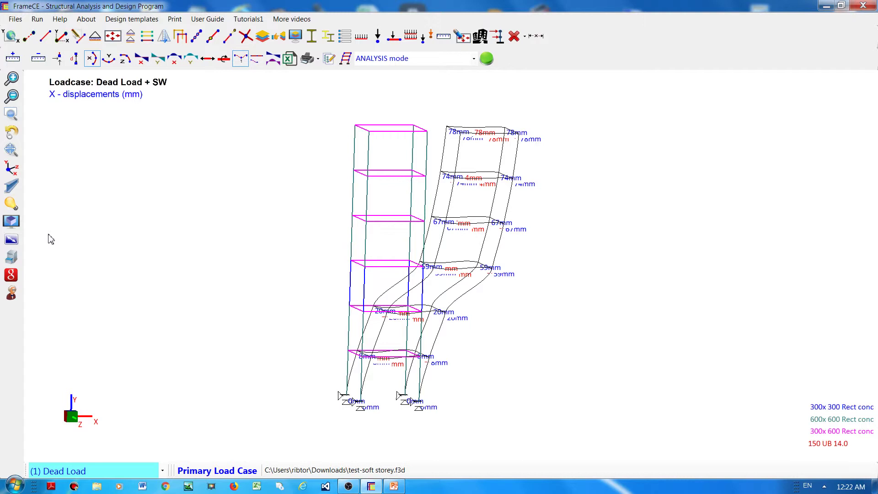
# Restore the rendered member view of the frame and turn off the X-displacement display.
pyautogui.click(13, 186)
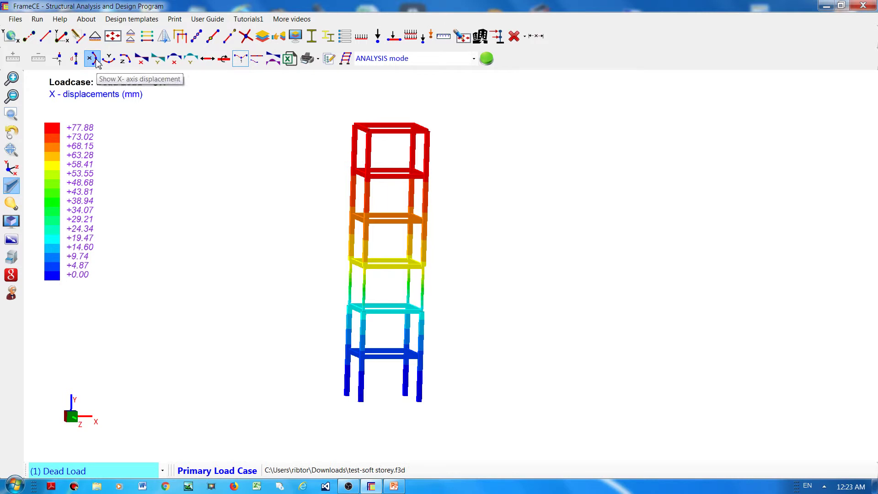
pyautogui.click(92, 59)
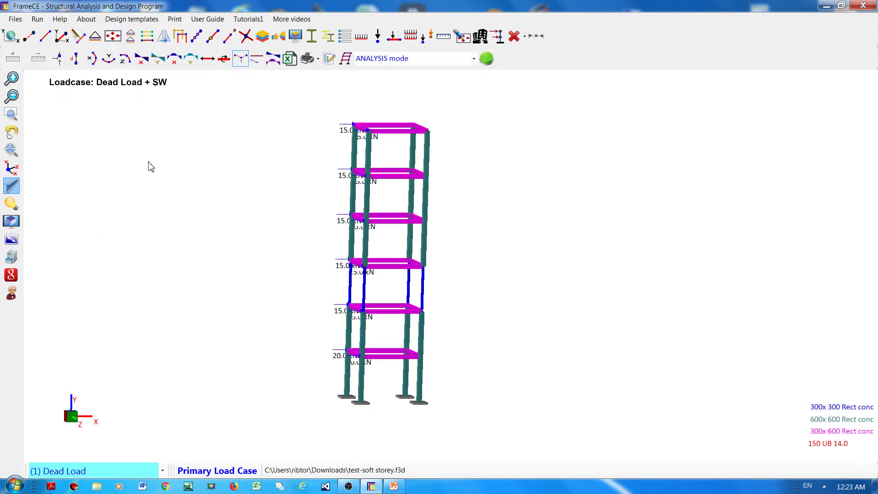
pyautogui.click(37, 19)
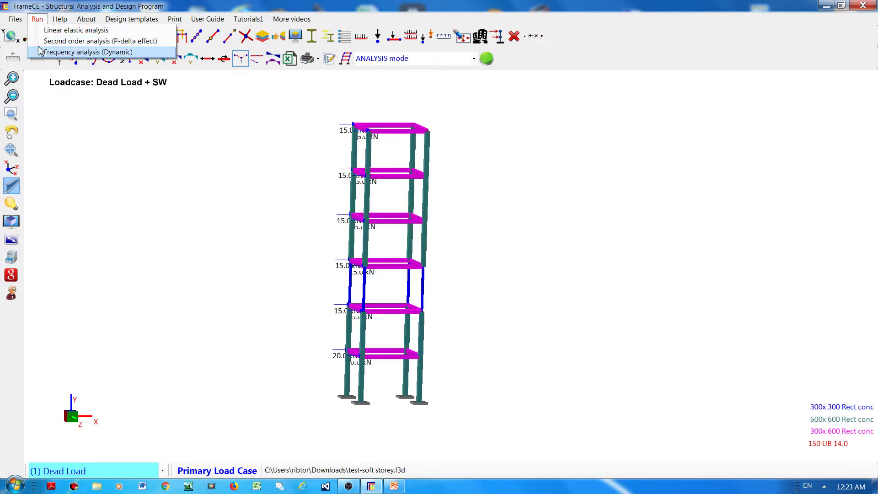
pyautogui.click(265, 7)
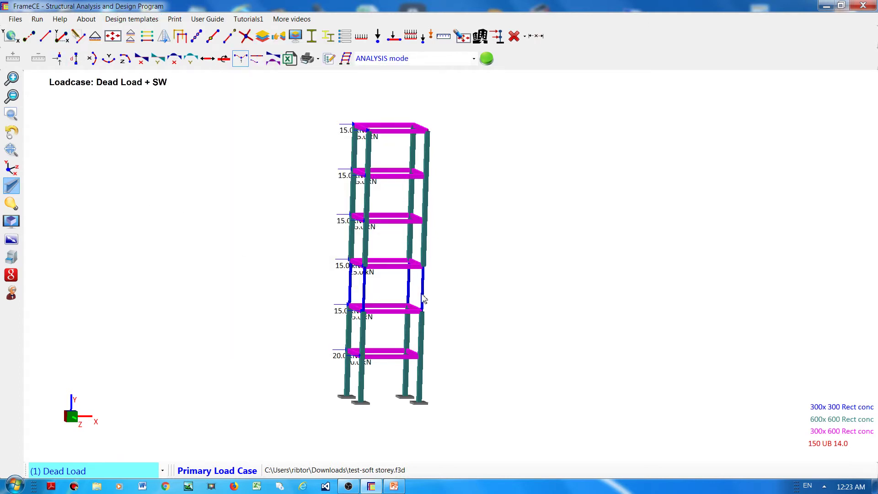
# Change the section of the four third-storey columns to 600x 600 Rect conc.
pyautogui.moveTo(331, 278); pyautogui.dragTo(447, 297)
pyautogui.rightClick(135, 121)
pyautogui.click(162, 125)
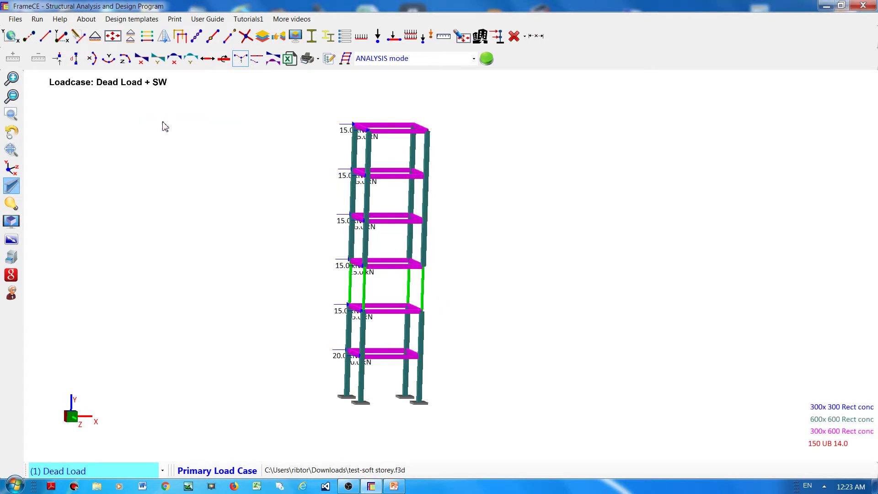
pyautogui.click(131, 68)
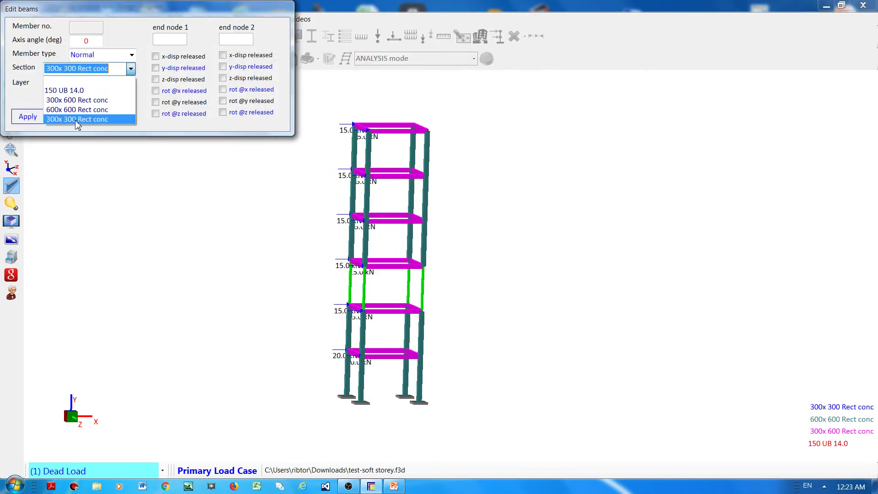
pyautogui.click(69, 107)
pyautogui.click(27, 117)
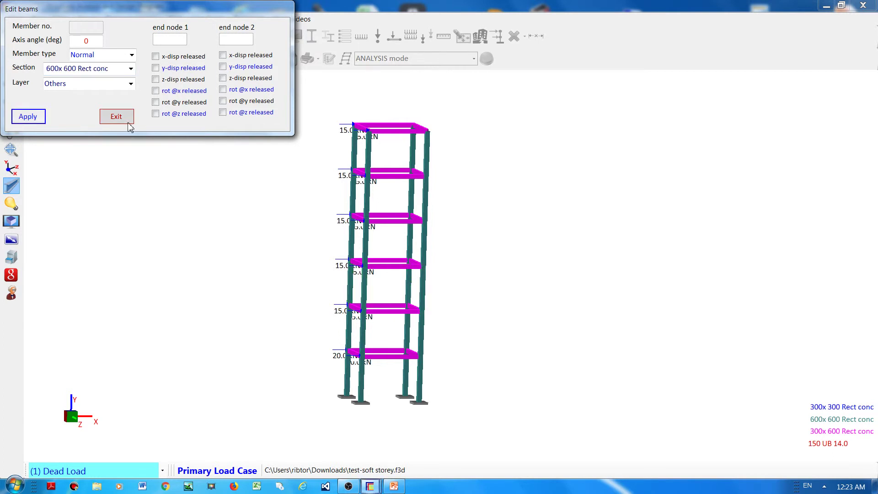
pyautogui.click(124, 118)
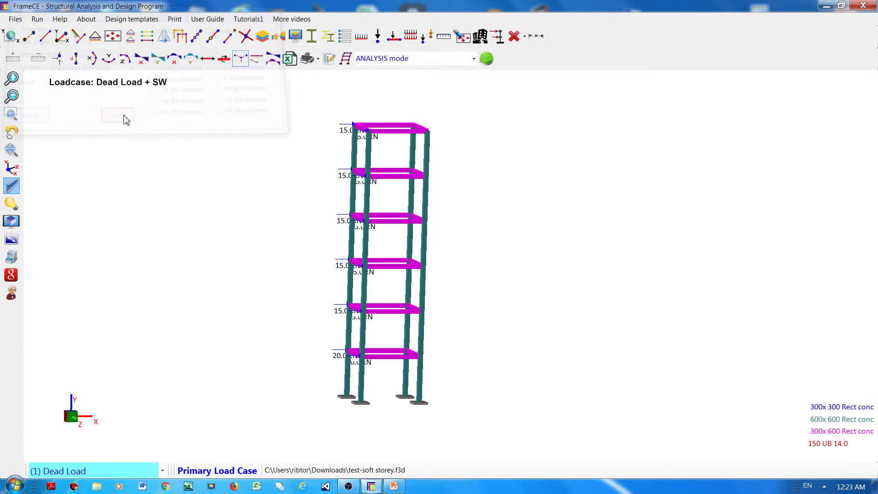
# Run a dynamic frequency analysis for Selfweight only, with just the X-axis enabled.
pyautogui.click(38, 19)
pyautogui.click(54, 54)
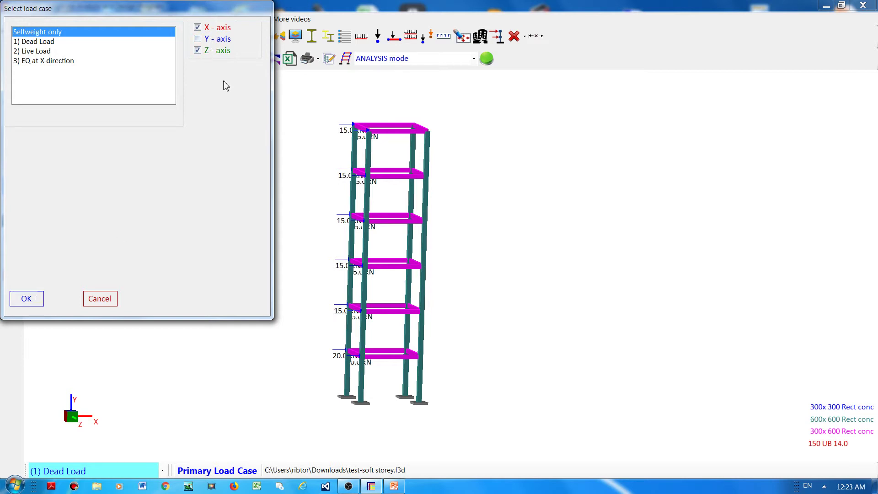
pyautogui.click(216, 50)
pyautogui.click(26, 299)
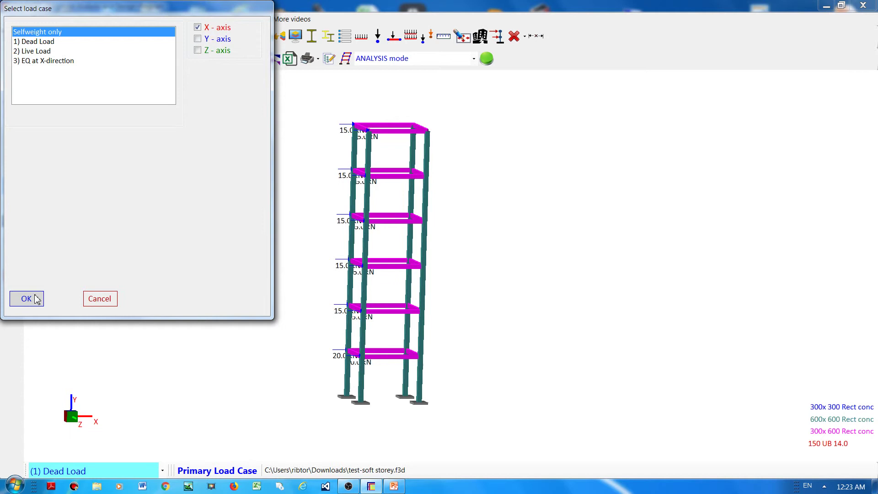
pyautogui.click(112, 62)
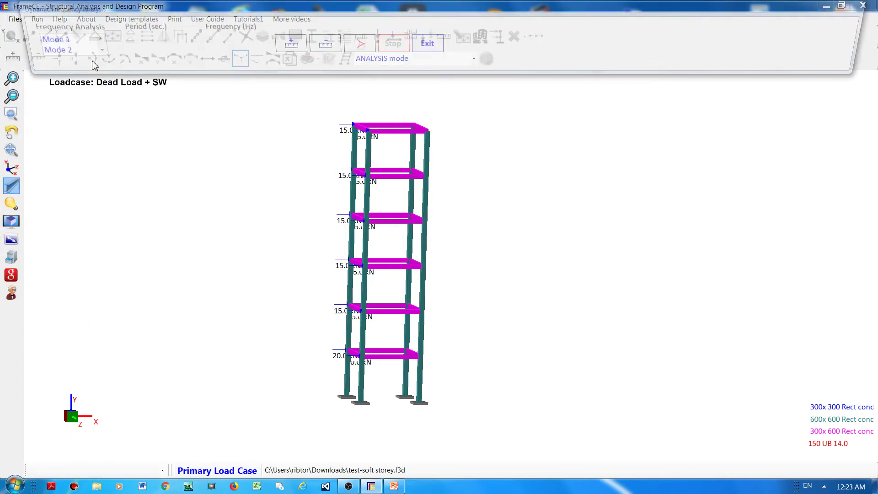
# View the Mode 1 animation with its period and frequency, and close the frequency analysis results.
pyautogui.click(40, 41)
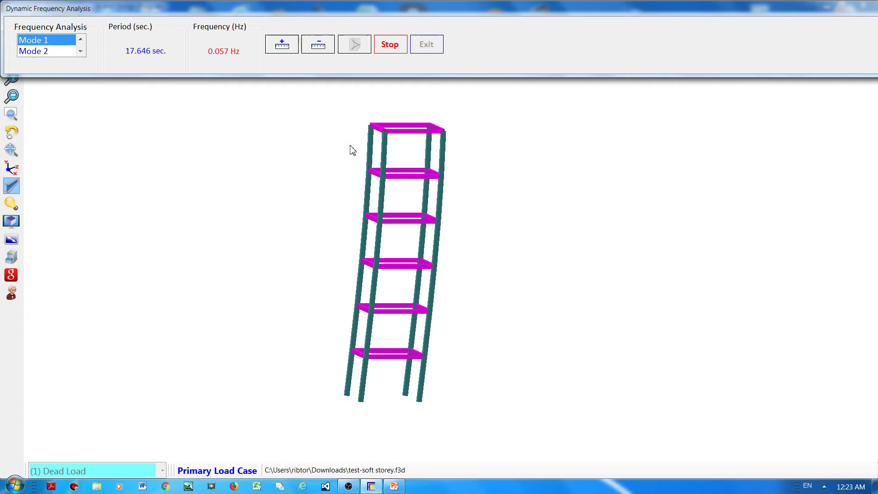
pyautogui.click(389, 46)
pyautogui.click(426, 45)
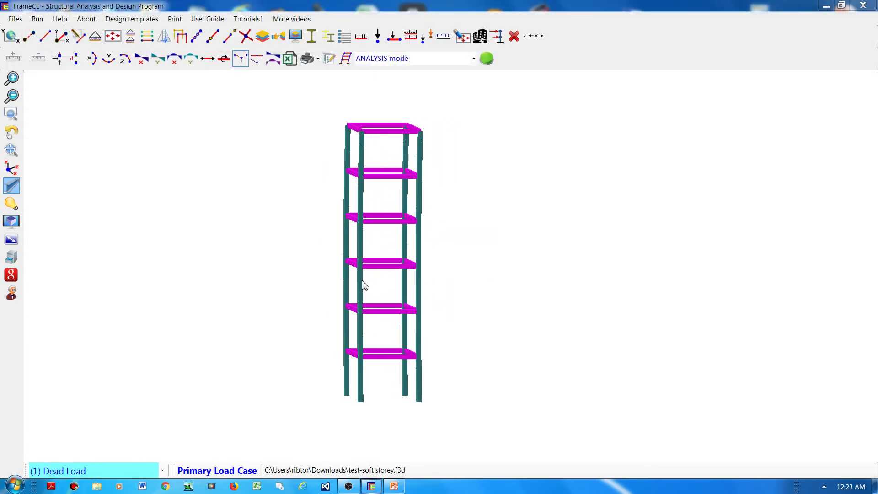
# Set the section of the four third-storey columns back to 300x 300 Rect conc.
pyautogui.moveTo(317, 281); pyautogui.dragTo(460, 296)
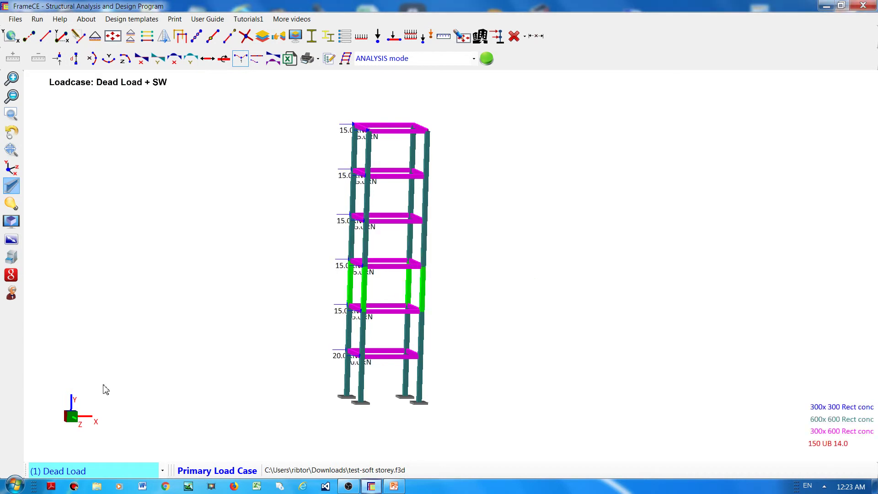
pyautogui.rightClick(124, 122)
pyautogui.click(152, 124)
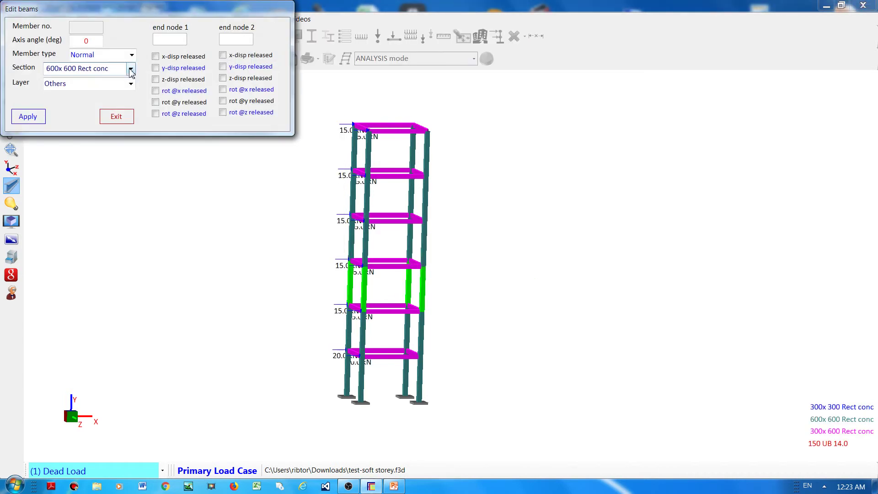
pyautogui.click(131, 69)
pyautogui.click(75, 118)
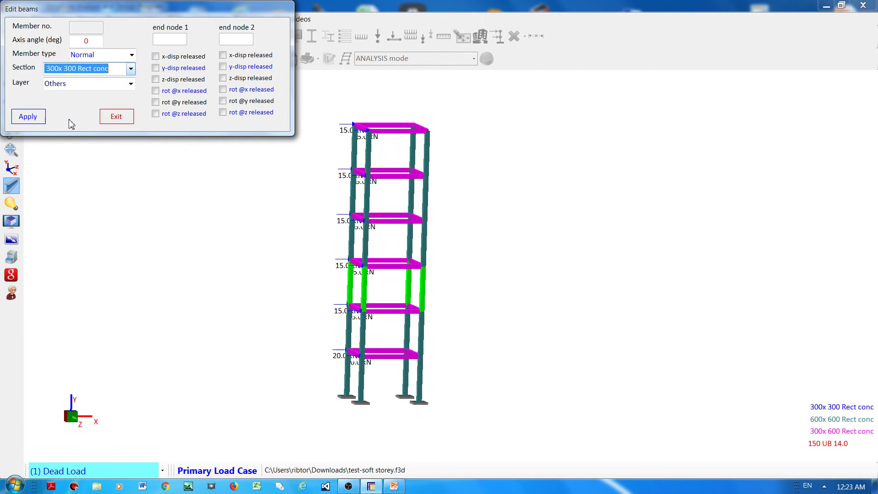
pyautogui.click(29, 117)
pyautogui.click(115, 117)
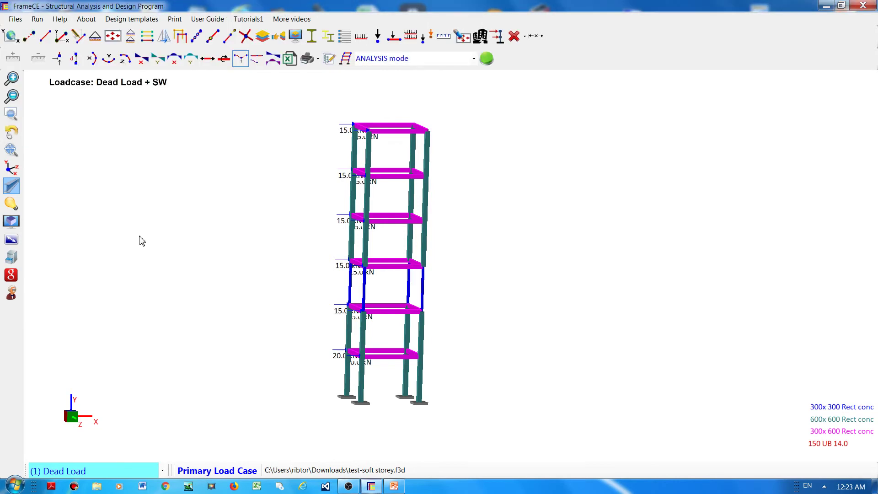
# Rerun the Selfweight only frequency analysis along the X-axis with the weaker third-storey columns, and stop the Mode 1 animation after viewing it.
pyautogui.click(37, 18)
pyautogui.click(77, 57)
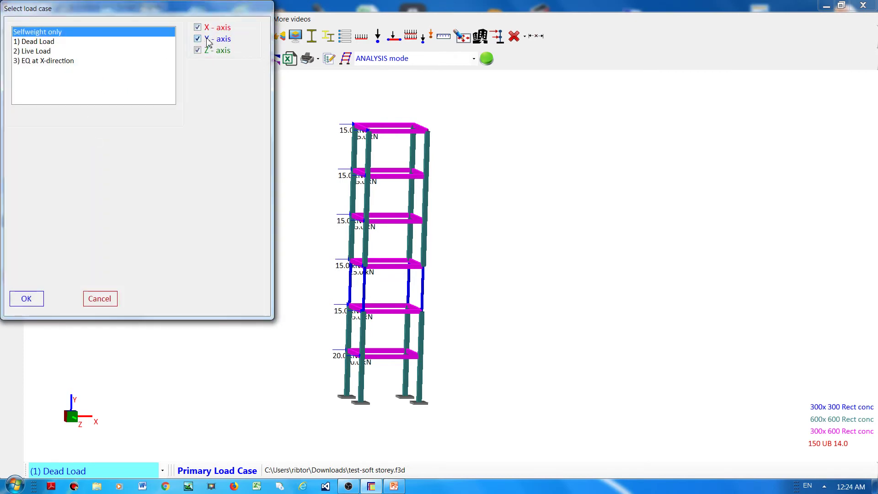
pyautogui.click(208, 41)
pyautogui.click(27, 298)
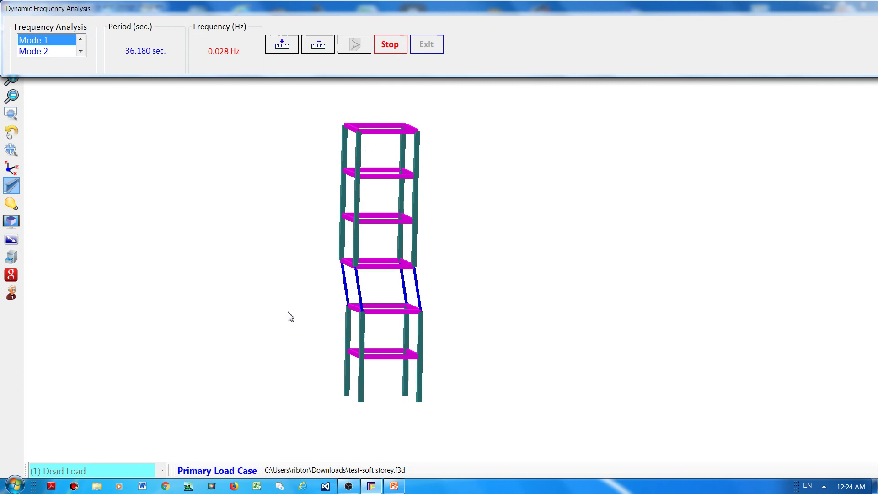
pyautogui.click(390, 44)
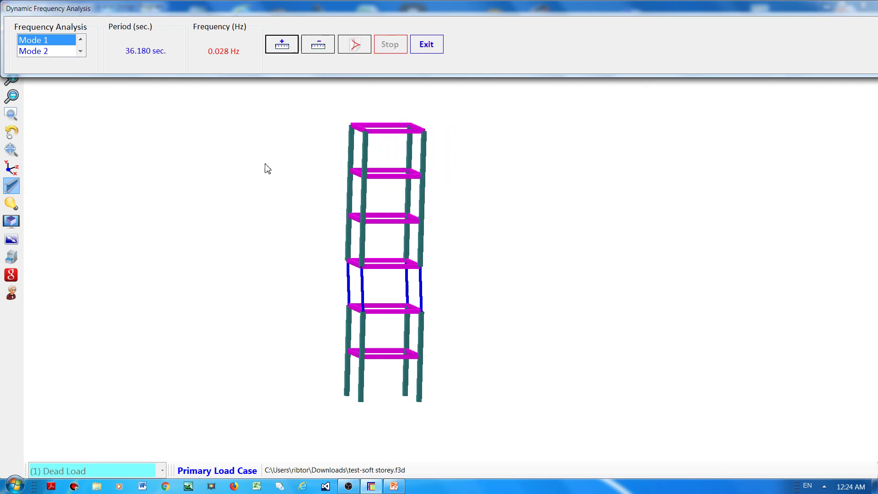